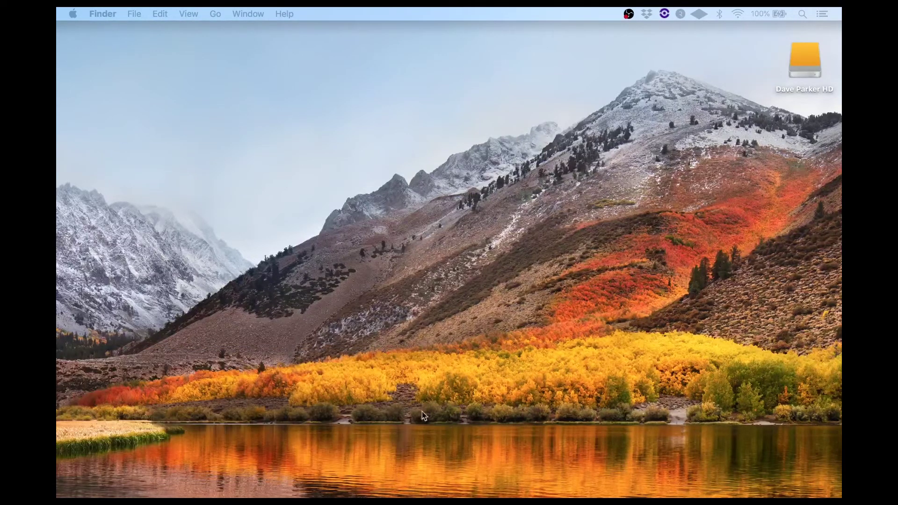
Step: Bring Pro Tools to the front from the Dock, showing the empty Edit window
{"action": "mouse_move", "coordinate": [361, 493]}
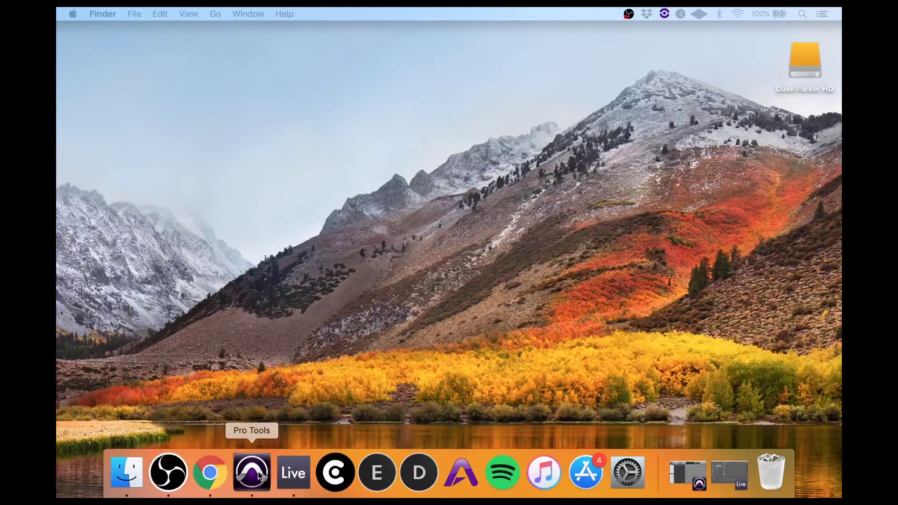
{"action": "left_click", "coordinate": [259, 475]}
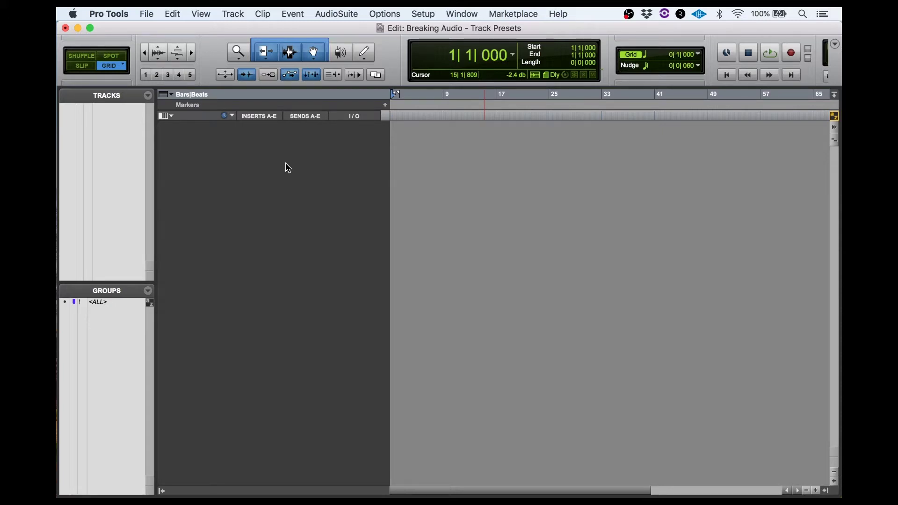
Step: Create one new mono audio track and rename it VX
{"action": "key", "text": "super+shift+n"}
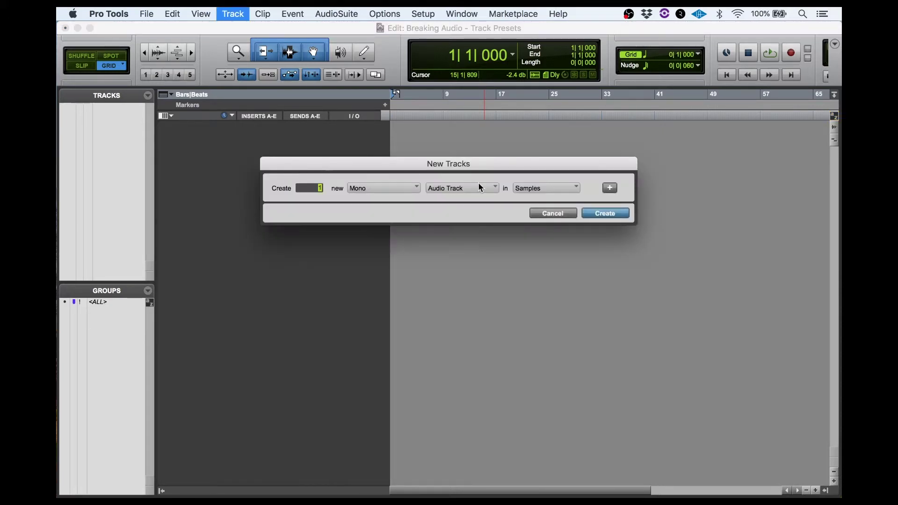
{"action": "left_click", "coordinate": [598, 215]}
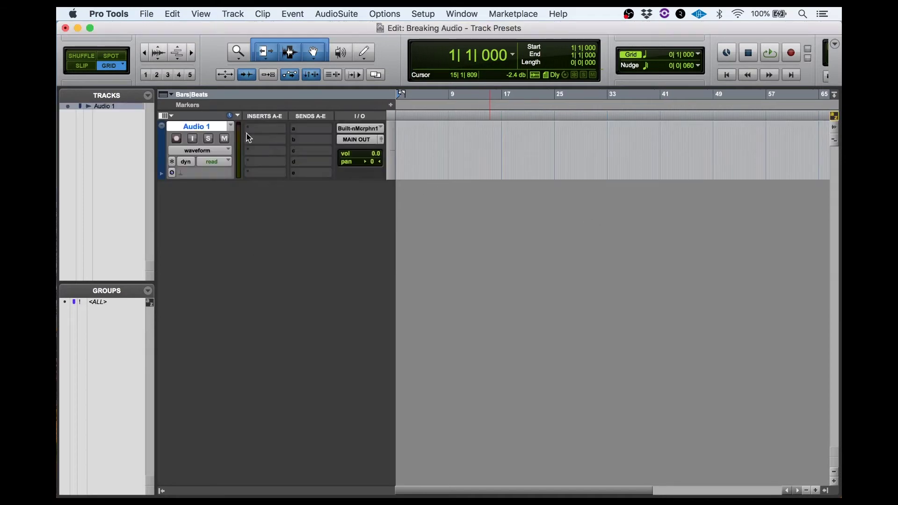
{"action": "double_click", "coordinate": [216, 129]}
{"action": "type", "text": "VX"}
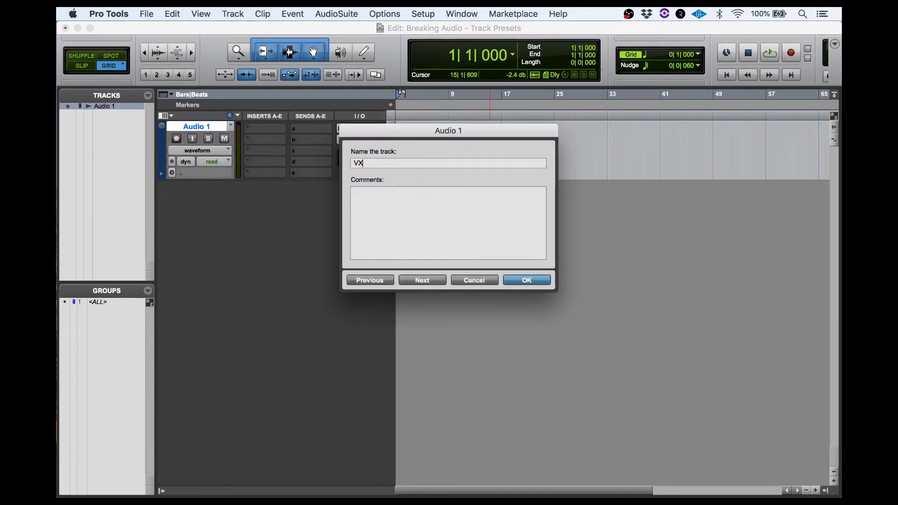
{"action": "key", "text": "Return"}
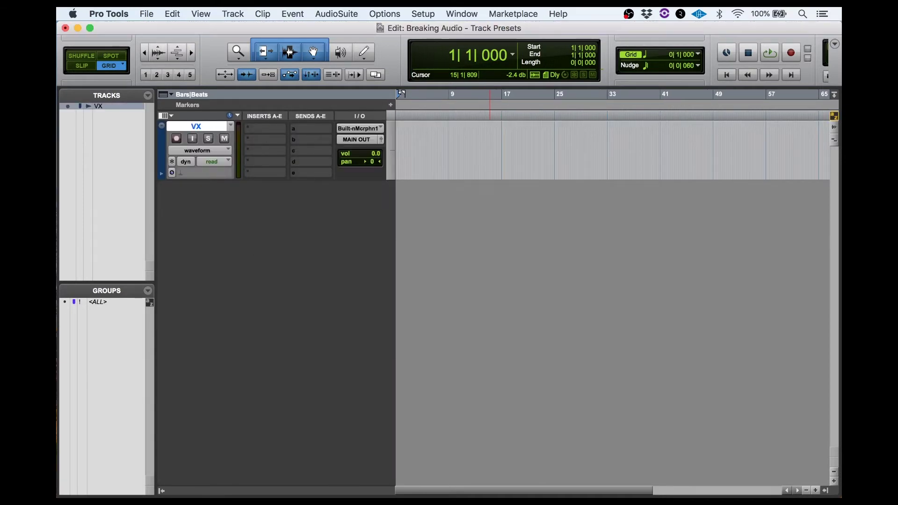
{"action": "left_click", "coordinate": [269, 139]}
Step: Insert EQ3 1-Band on VX as a 12 dB/oct high-pass filter at 89.1 Hz
{"action": "mouse_move", "coordinate": [309, 140]}
{"action": "mouse_move", "coordinate": [409, 146]}
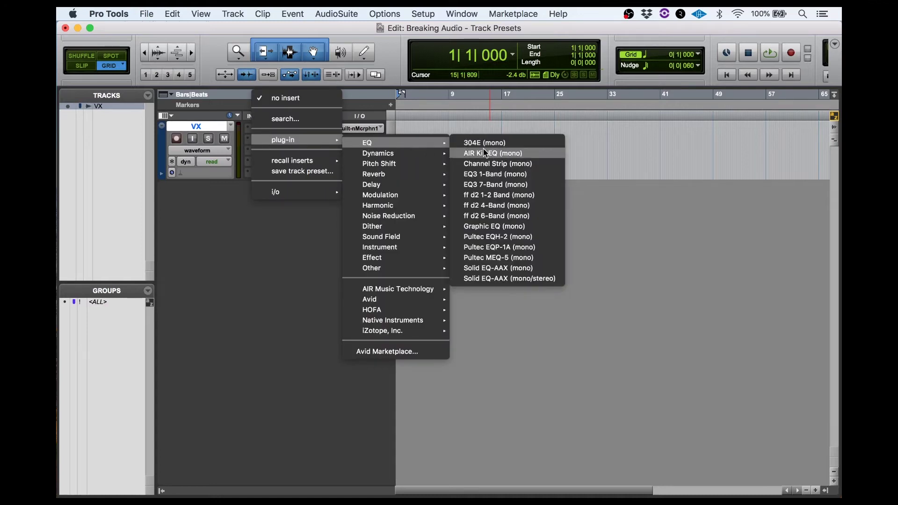
{"action": "key", "text": "Escape"}
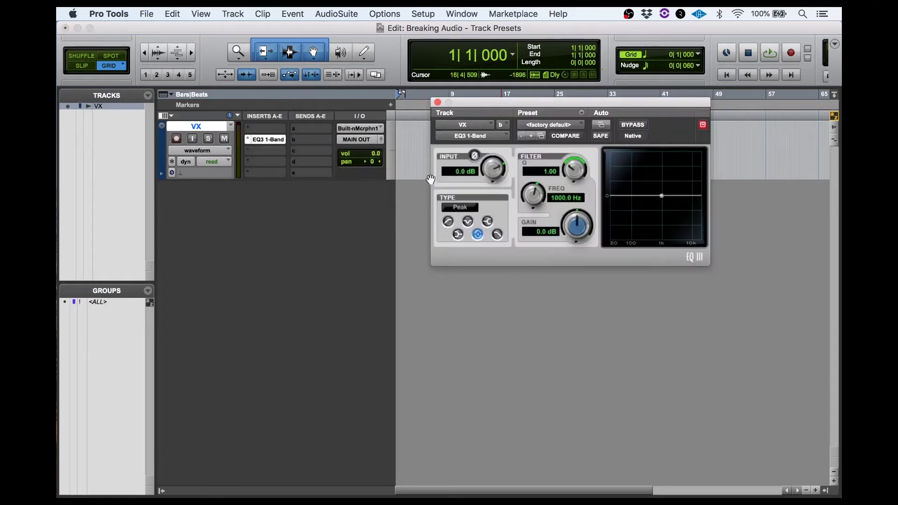
{"action": "left_click", "coordinate": [450, 222]}
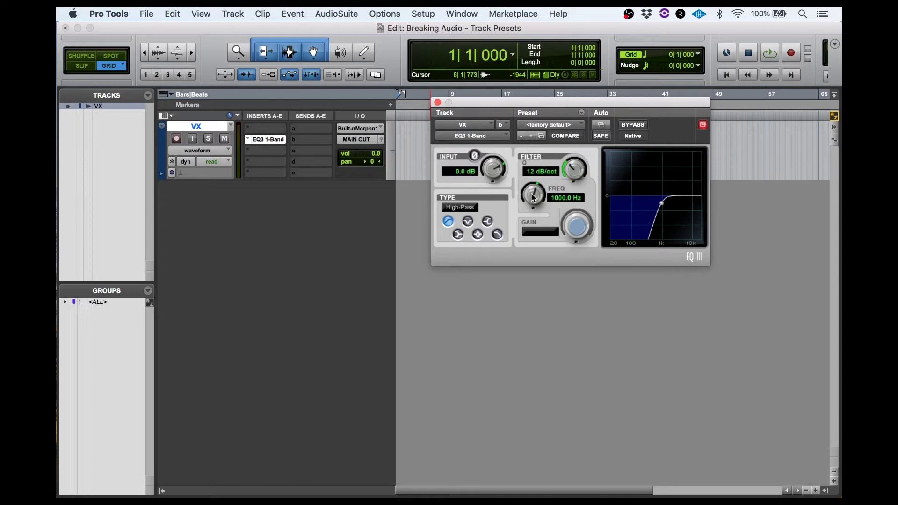
{"action": "left_click_drag", "start_coordinate": [534, 196], "coordinate": [532, 237]}
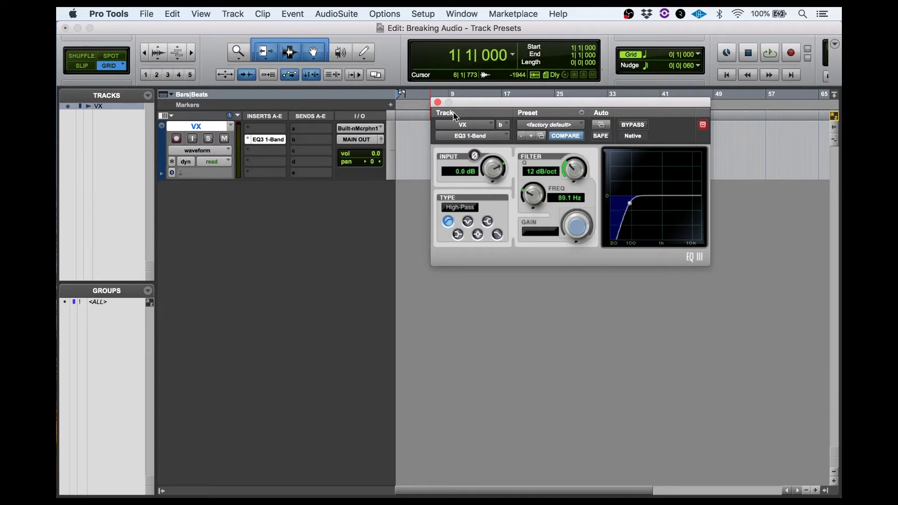
{"action": "left_click", "coordinate": [438, 102]}
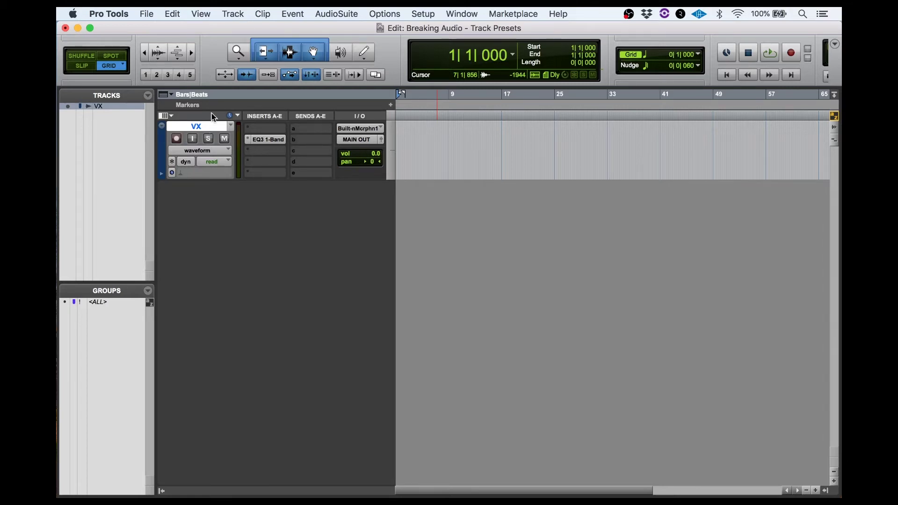
{"action": "left_click", "coordinate": [234, 14]}
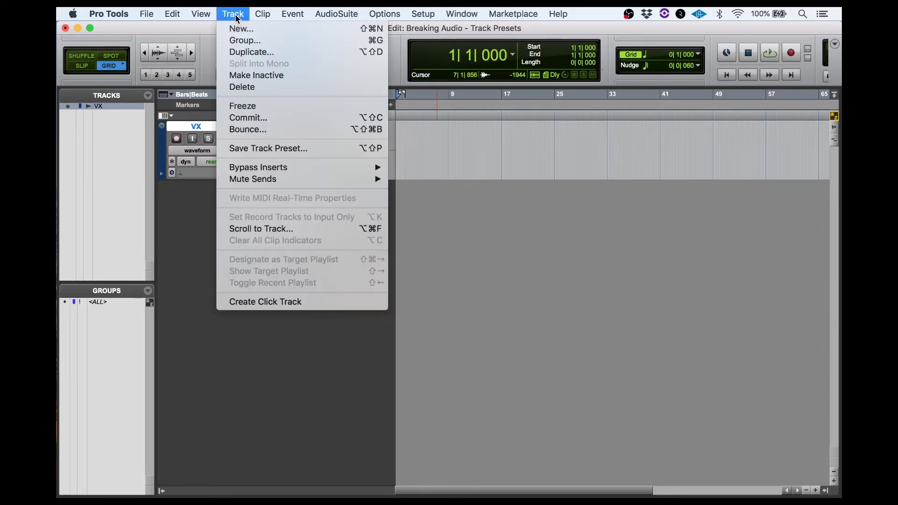
Step: Save the VX track as a track preset named 'VX' in the DBP category
{"action": "left_click", "coordinate": [310, 149]}
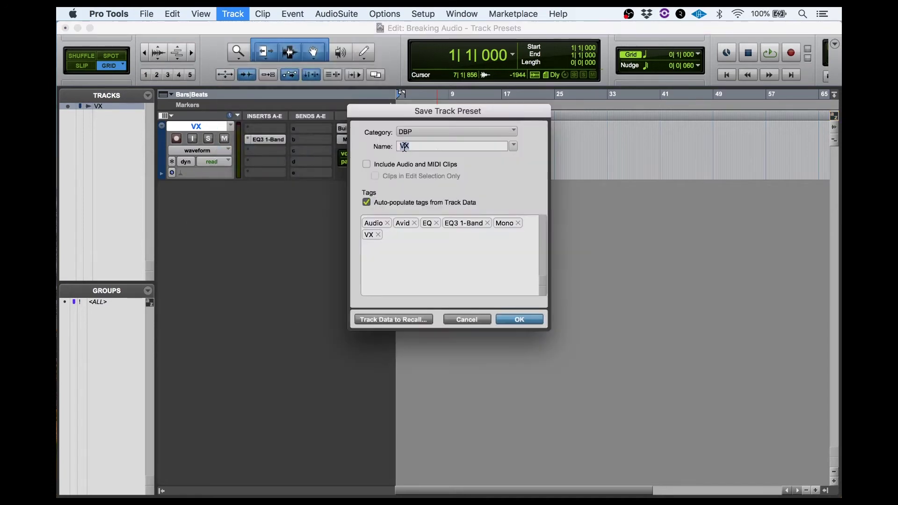
{"action": "left_click", "coordinate": [509, 132]}
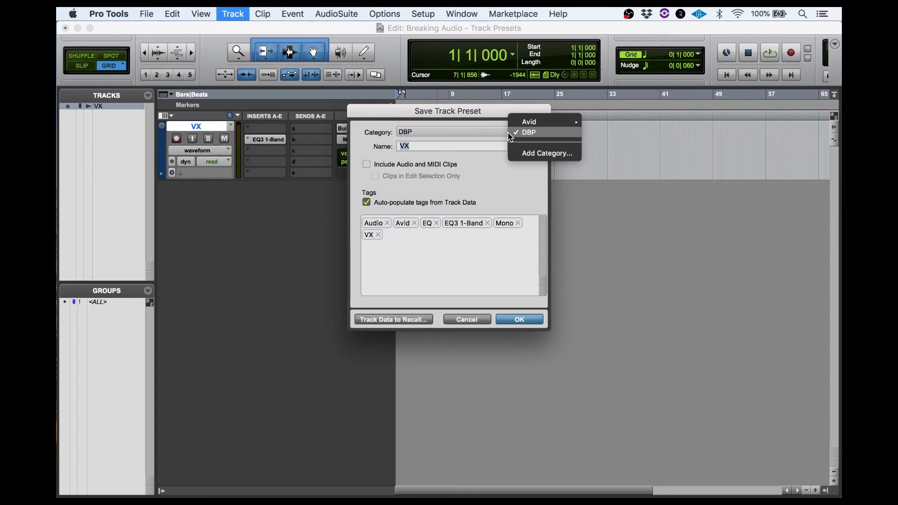
{"action": "left_click", "coordinate": [533, 136]}
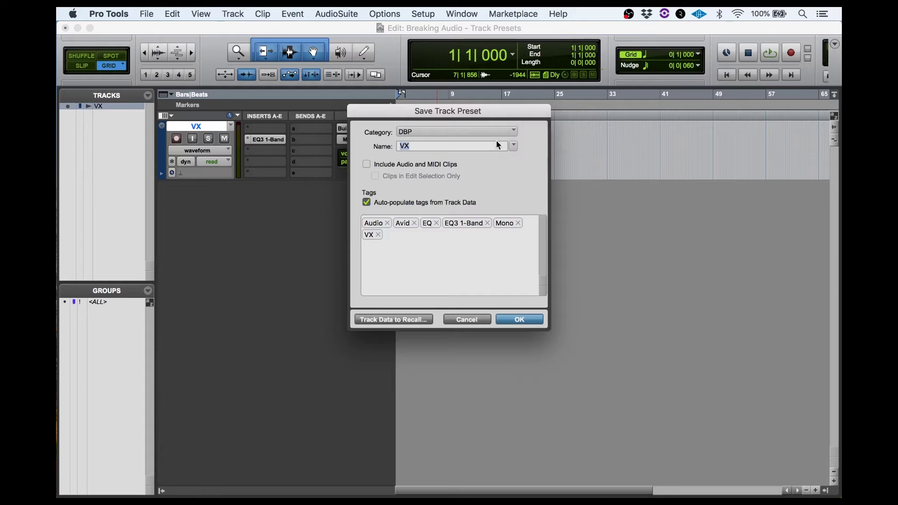
{"action": "left_click", "coordinate": [515, 147]}
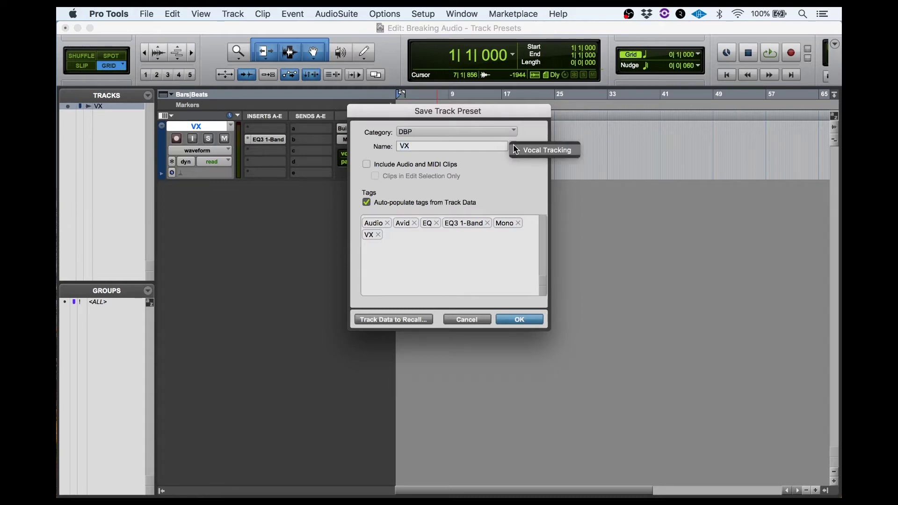
{"action": "left_click", "coordinate": [448, 145]}
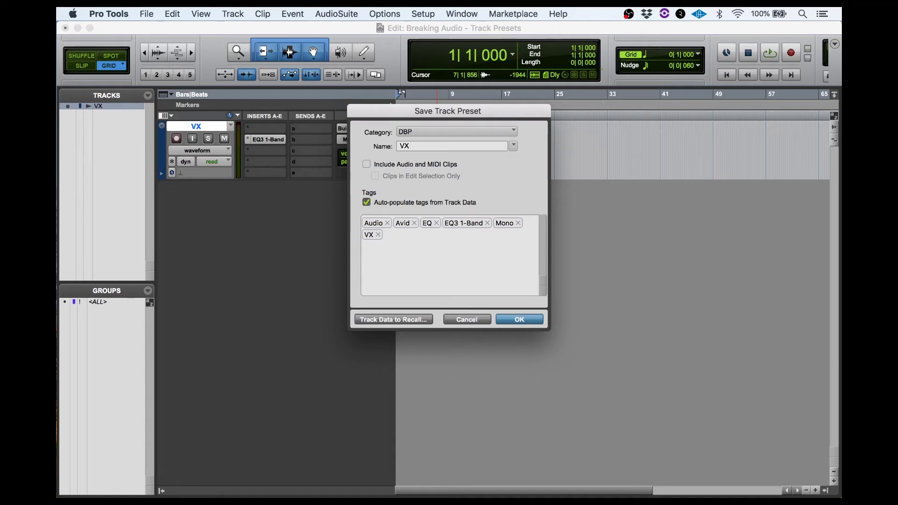
{"action": "left_click", "coordinate": [520, 320]}
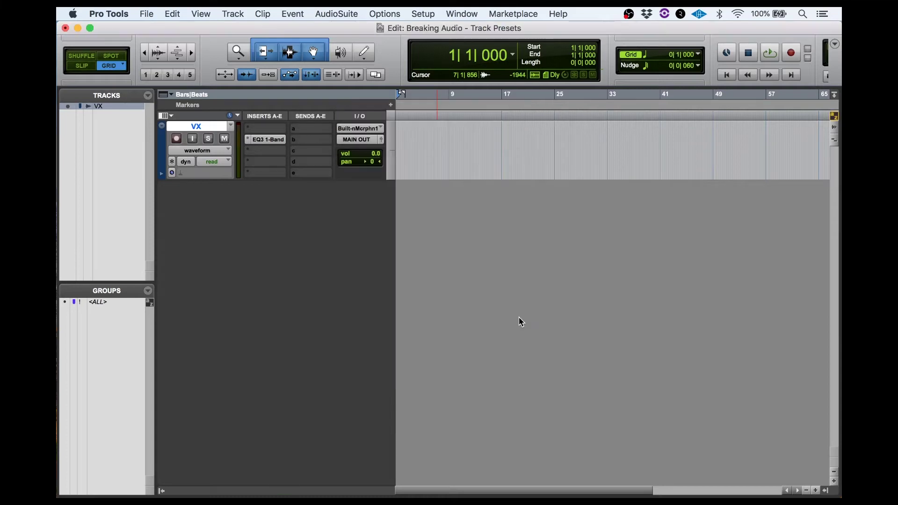
{"action": "right_click", "coordinate": [216, 129]}
Step: Delete the VX track and recreate it from the DBP > VX track preset
{"action": "left_click", "coordinate": [274, 297]}
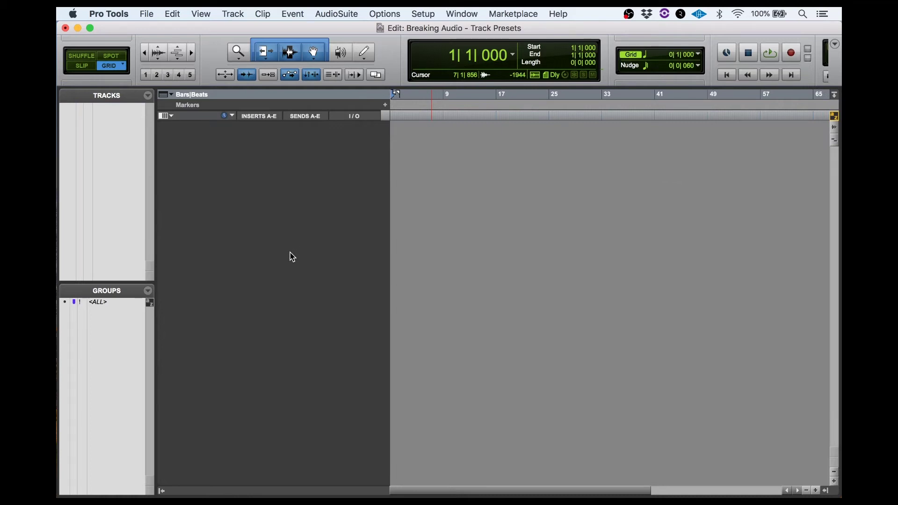
{"action": "key", "text": "super+shift+n"}
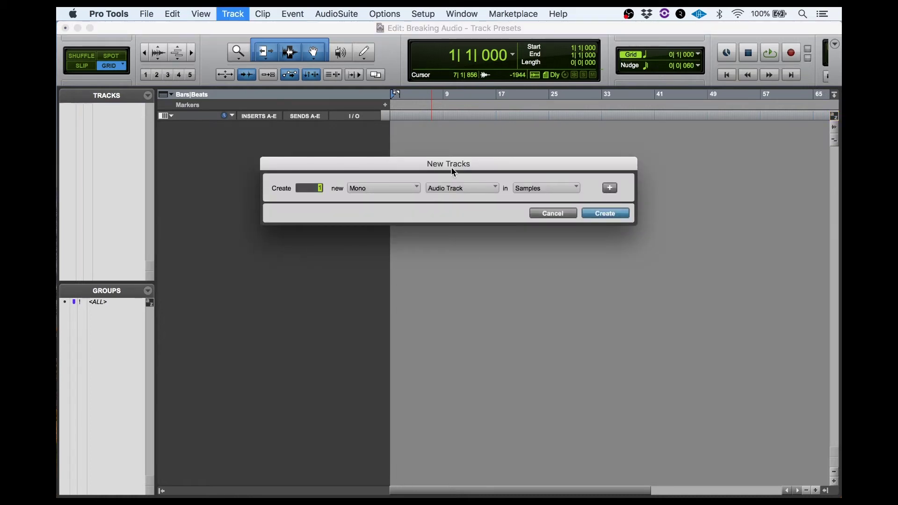
{"action": "left_click", "coordinate": [462, 190]}
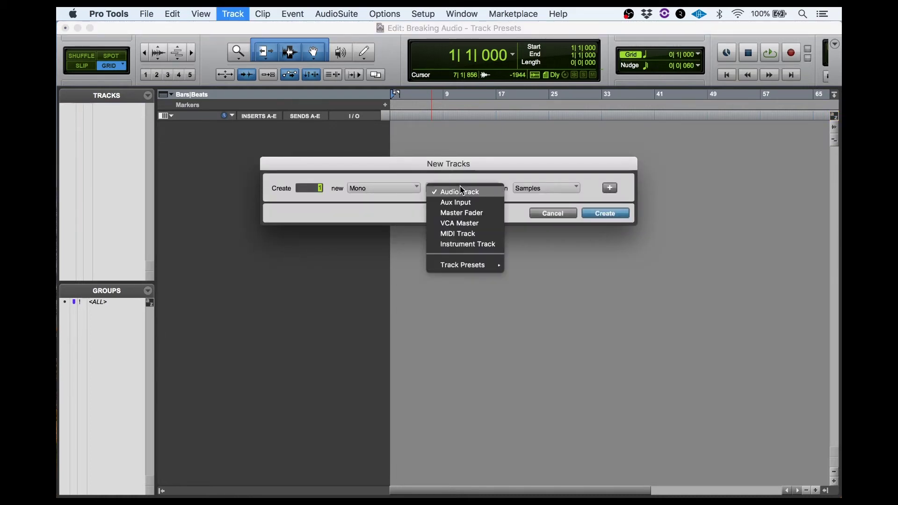
{"action": "mouse_move", "coordinate": [478, 263]}
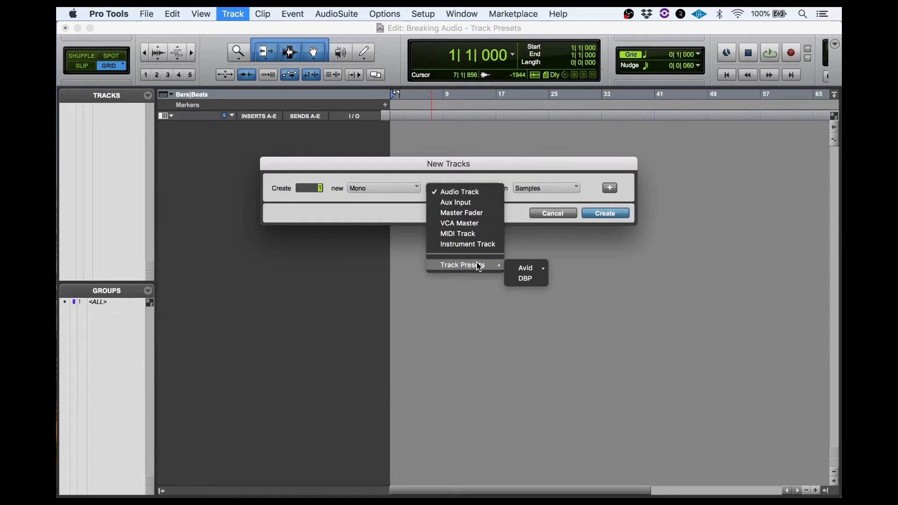
{"action": "left_click", "coordinate": [536, 279]}
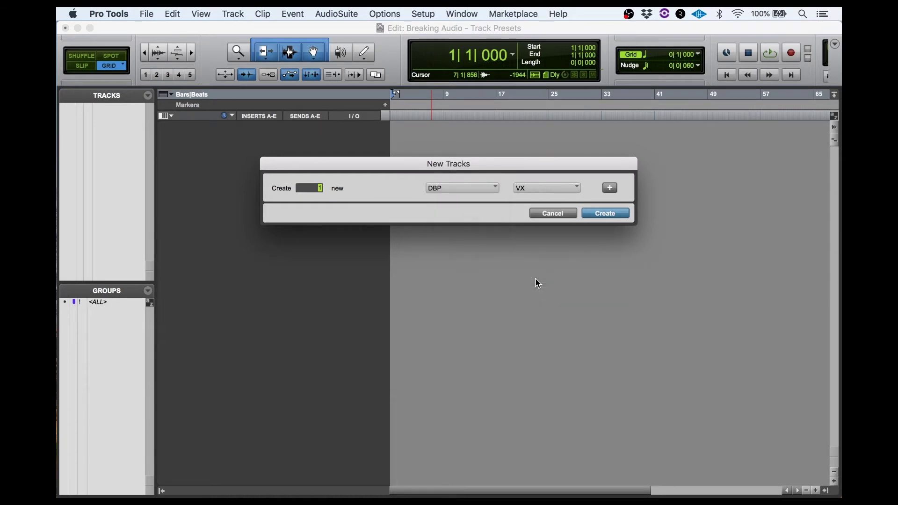
{"action": "left_click", "coordinate": [546, 187]}
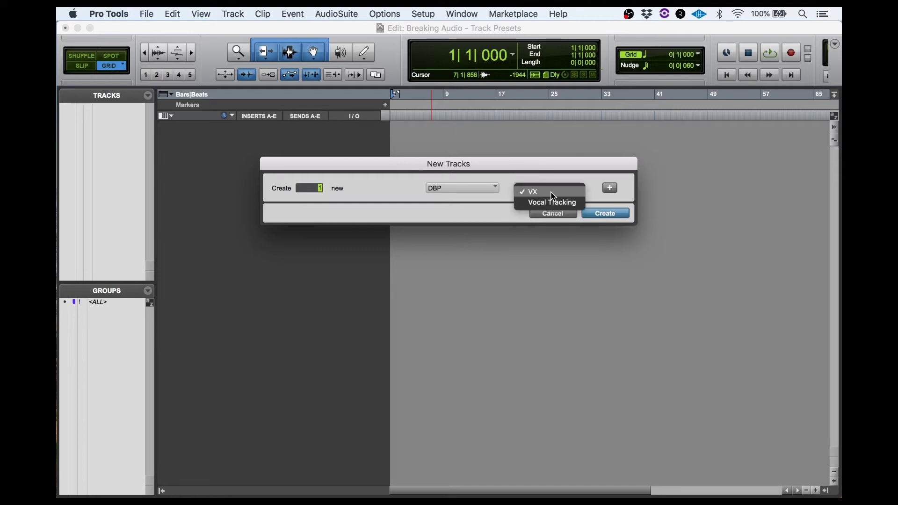
{"action": "left_click", "coordinate": [551, 192]}
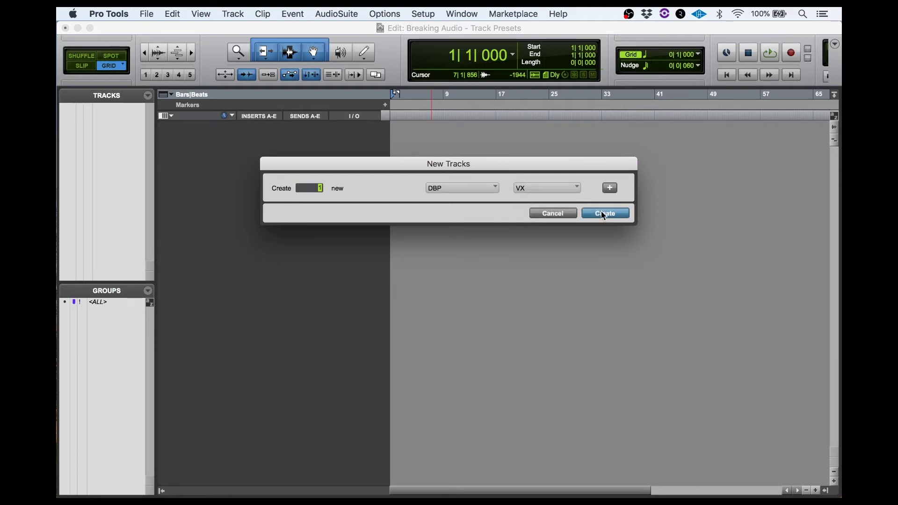
{"action": "left_click", "coordinate": [604, 214]}
{"action": "left_click", "coordinate": [604, 216]}
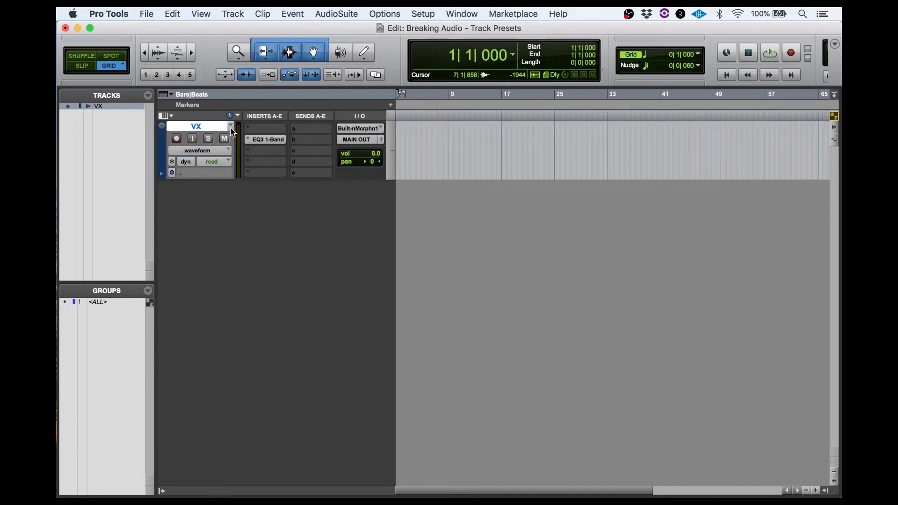
{"action": "right_click", "coordinate": [212, 132]}
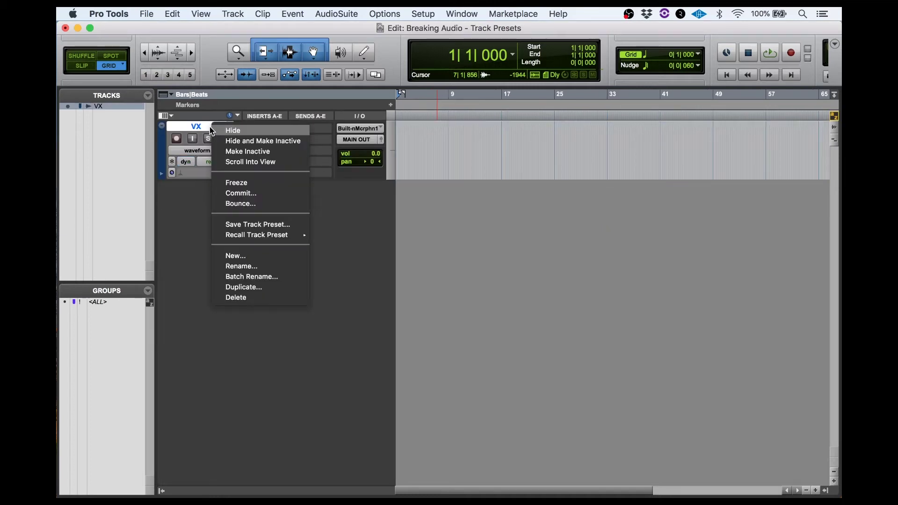
Step: Delete the VX track and create the eleven tracks of the DBP 'Vocal Tracking' preset
{"action": "left_click", "coordinate": [252, 296]}
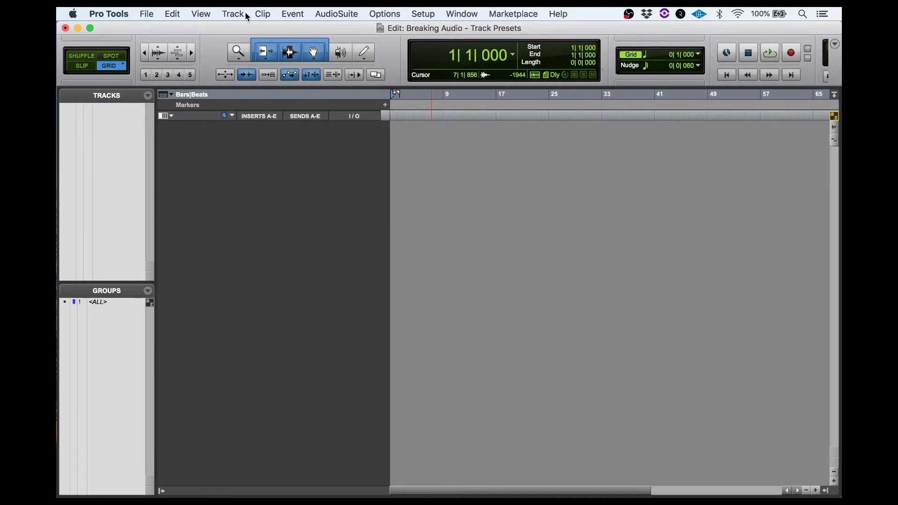
{"action": "left_click", "coordinate": [238, 14]}
{"action": "left_click", "coordinate": [245, 25]}
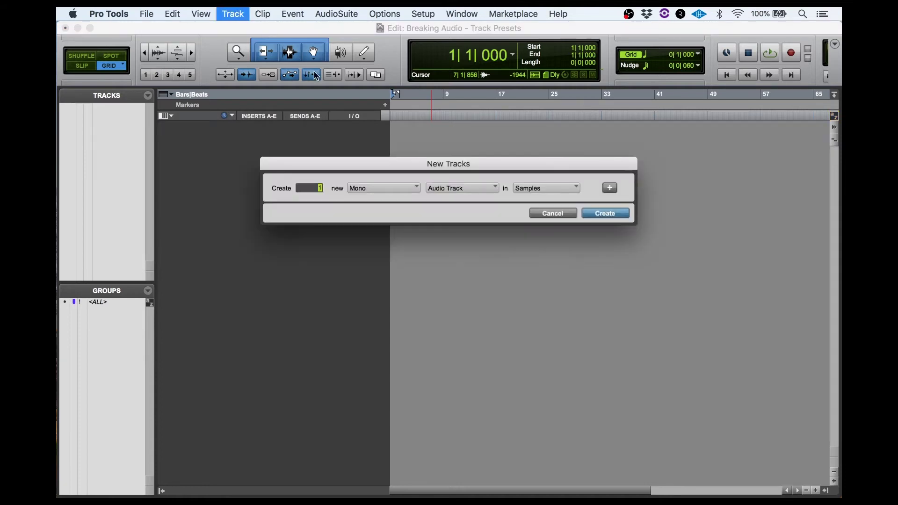
{"action": "left_click", "coordinate": [478, 192]}
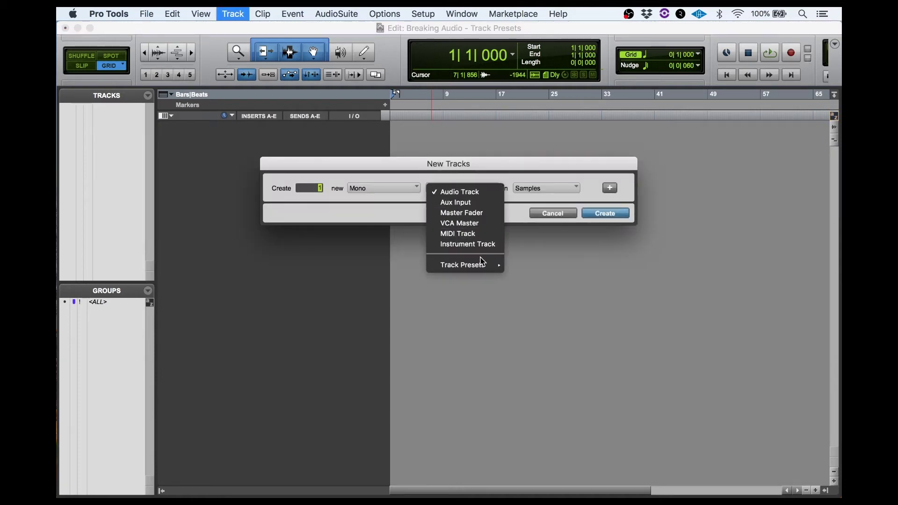
{"action": "mouse_move", "coordinate": [482, 265]}
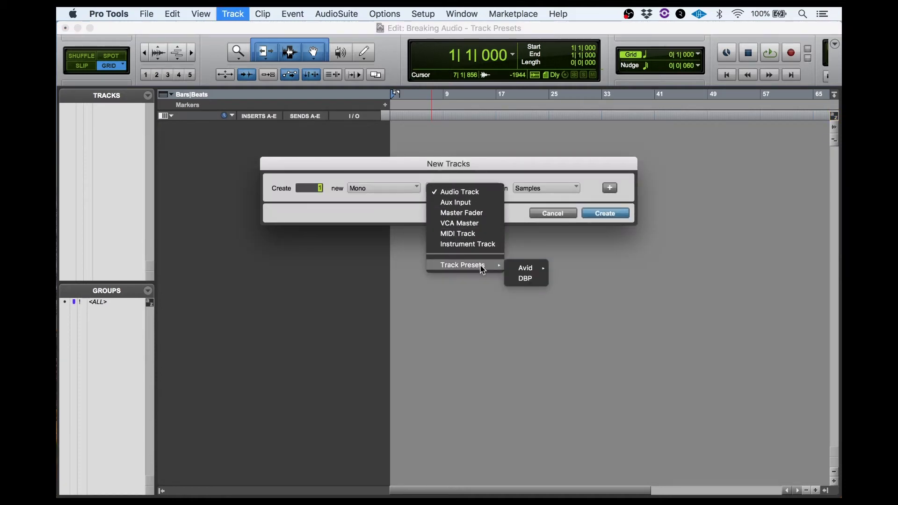
{"action": "left_click", "coordinate": [526, 279]}
{"action": "left_click", "coordinate": [556, 192]}
{"action": "left_click", "coordinate": [557, 203]}
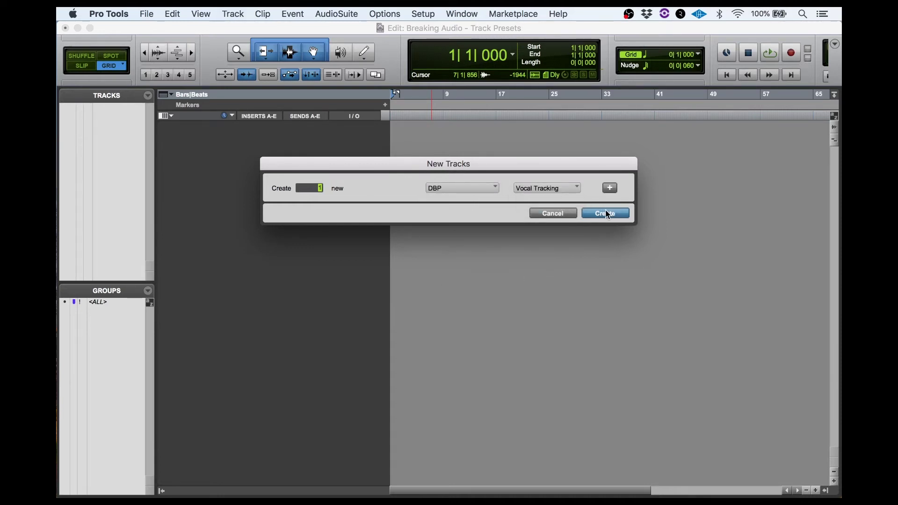
{"action": "left_click", "coordinate": [607, 213]}
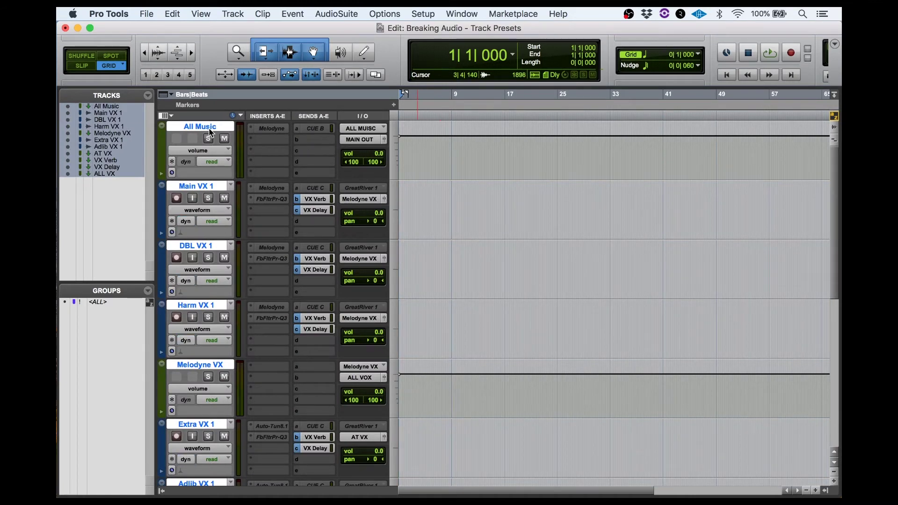
{"action": "scroll", "coordinate": [211, 279], "scroll_direction": "down", "scroll_amount": 8}
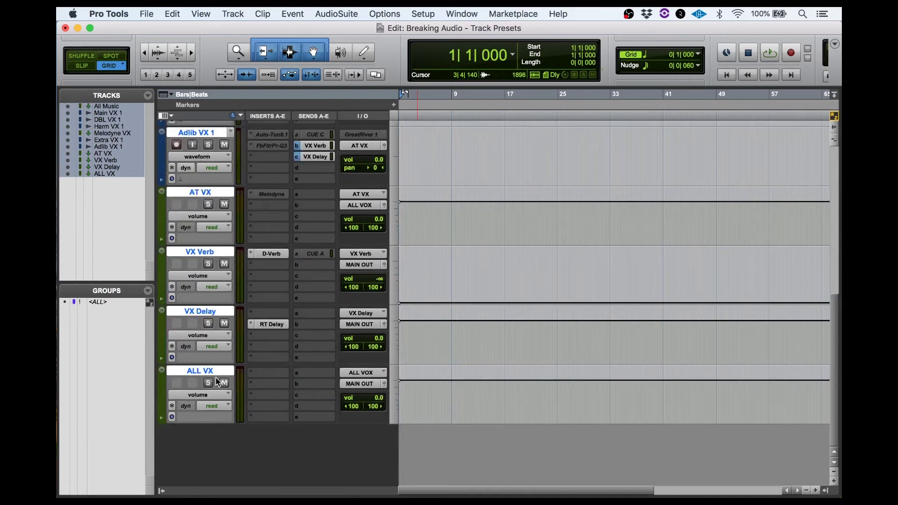
{"action": "scroll", "coordinate": [215, 281], "scroll_direction": "up", "scroll_amount": 8}
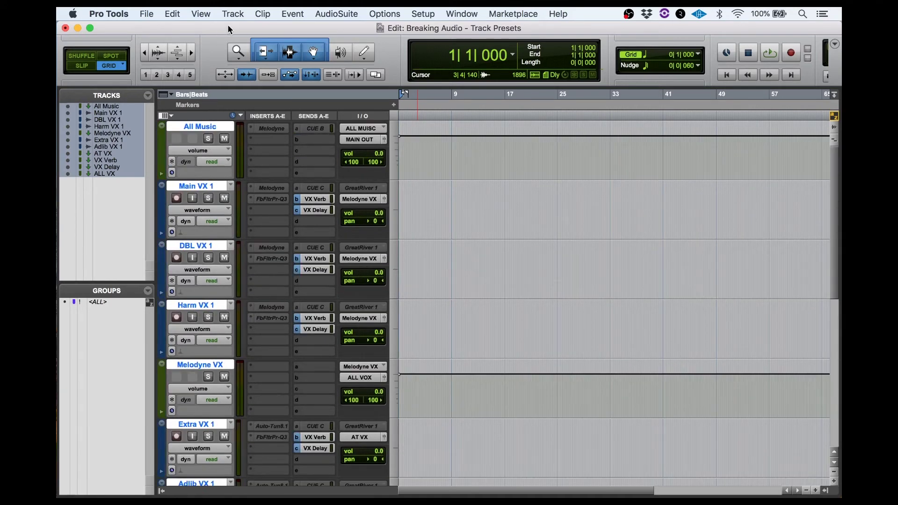
{"action": "left_click", "coordinate": [233, 14]}
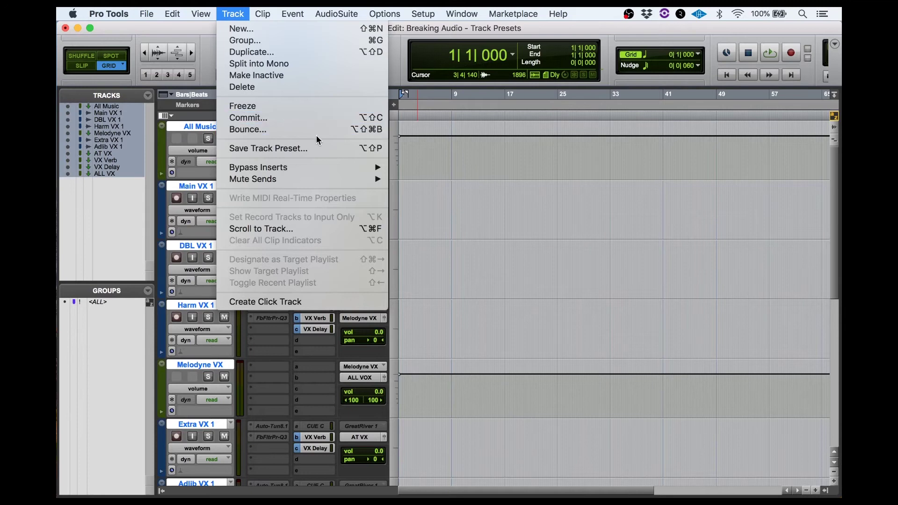
{"action": "left_click", "coordinate": [233, 14]}
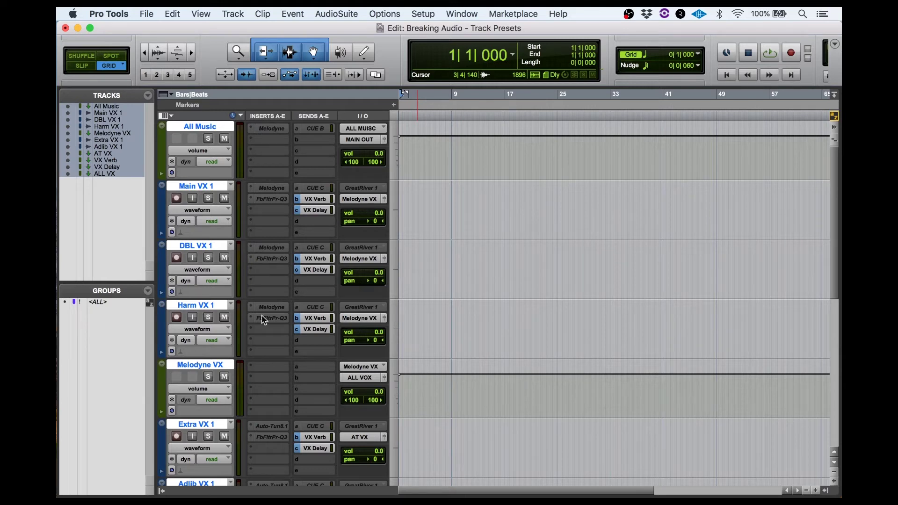
{"action": "scroll", "coordinate": [263, 320], "scroll_direction": "down", "scroll_amount": 3}
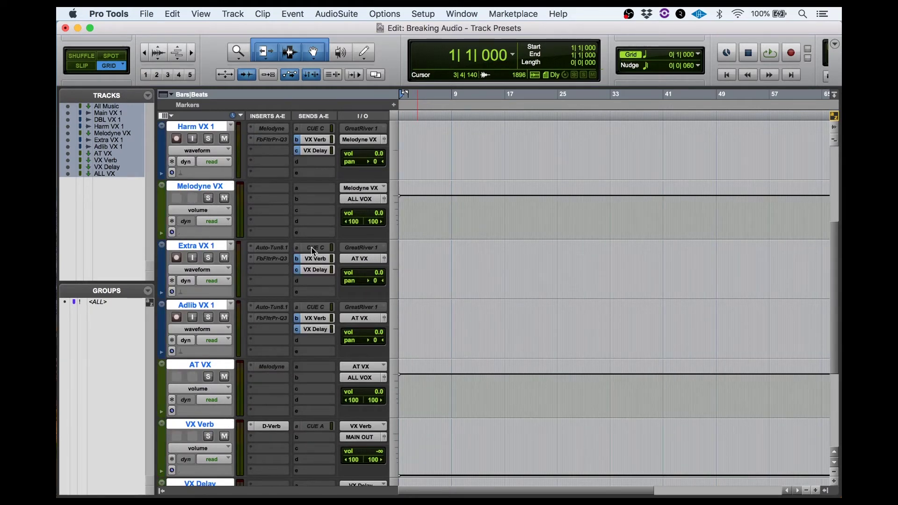
{"action": "scroll", "coordinate": [309, 304], "scroll_direction": "down", "scroll_amount": 1}
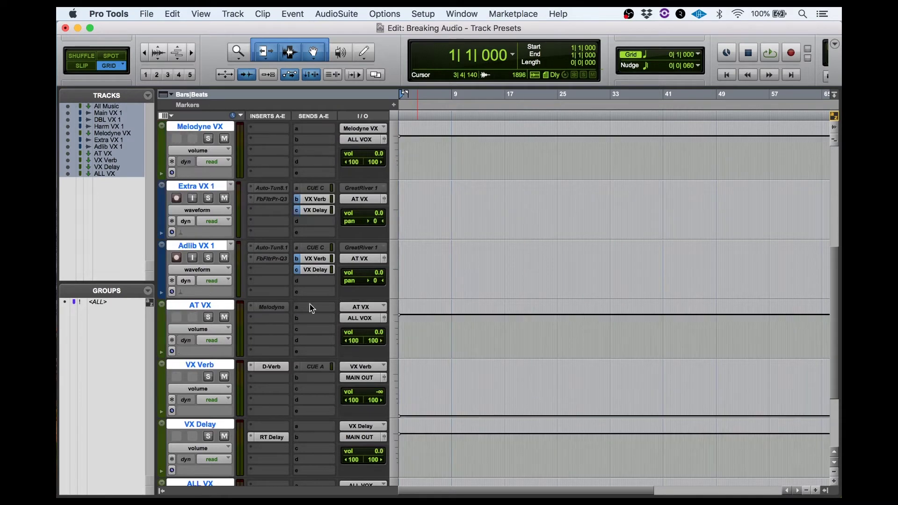
{"action": "scroll", "coordinate": [274, 391], "scroll_direction": "down", "scroll_amount": 2}
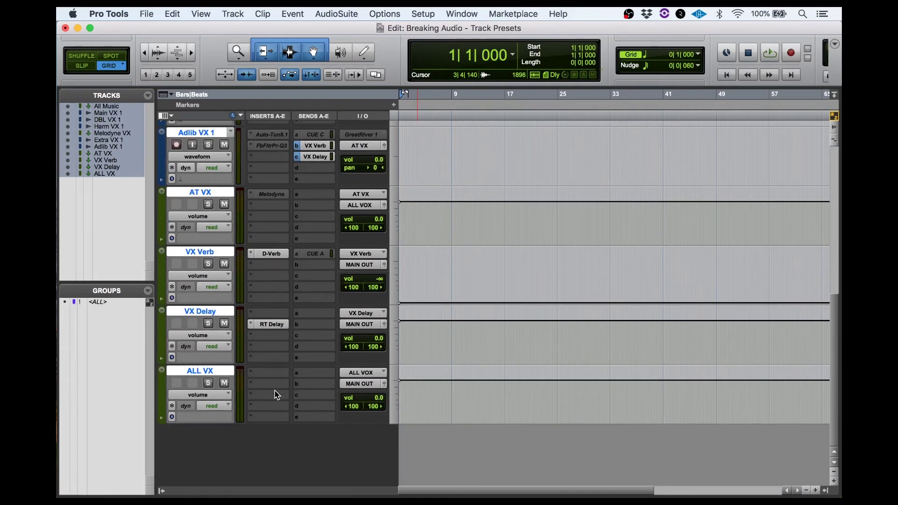
{"action": "scroll", "coordinate": [274, 391], "scroll_direction": "up", "scroll_amount": 6}
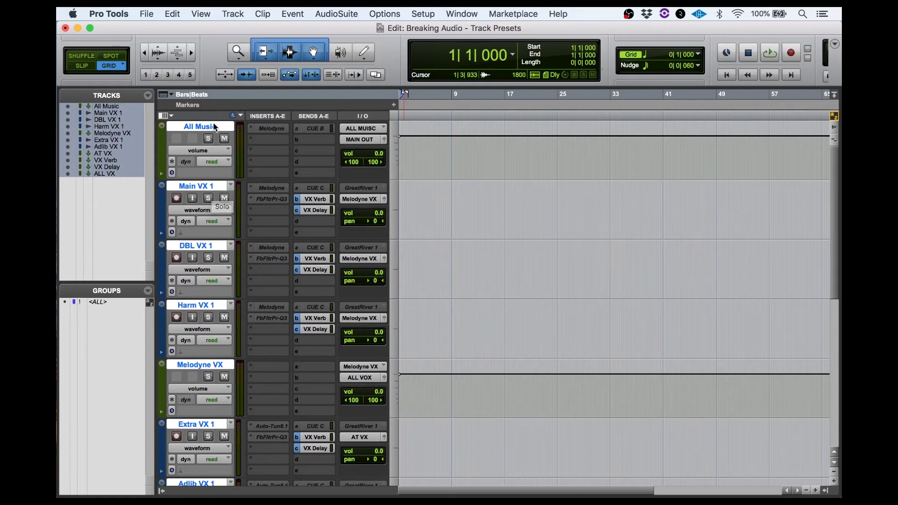
{"action": "scroll", "coordinate": [207, 274], "scroll_direction": "down", "scroll_amount": 5}
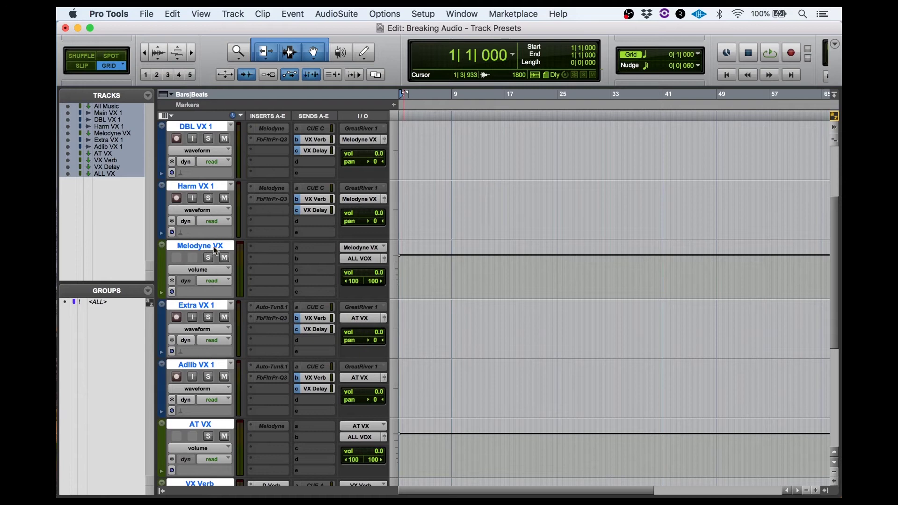
{"action": "scroll", "coordinate": [228, 318], "scroll_direction": "down", "scroll_amount": 2}
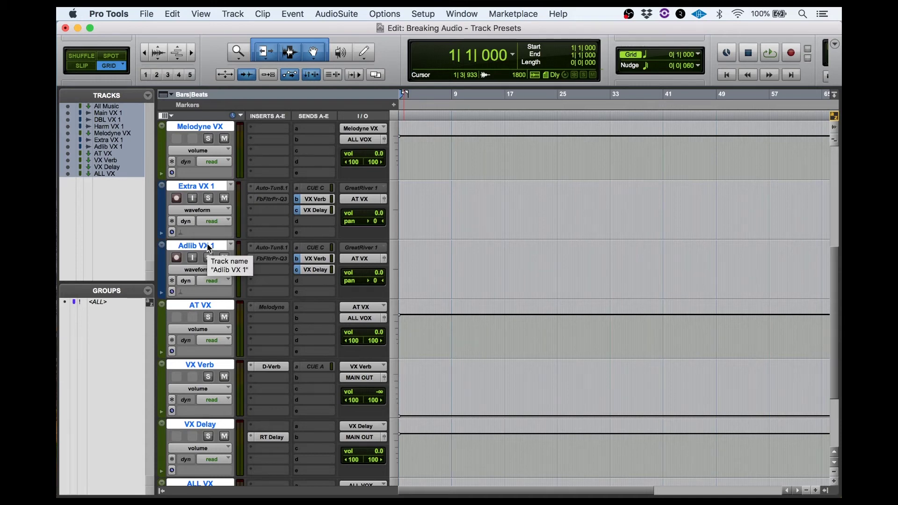
{"action": "scroll", "coordinate": [210, 248], "scroll_direction": "up", "scroll_amount": 4}
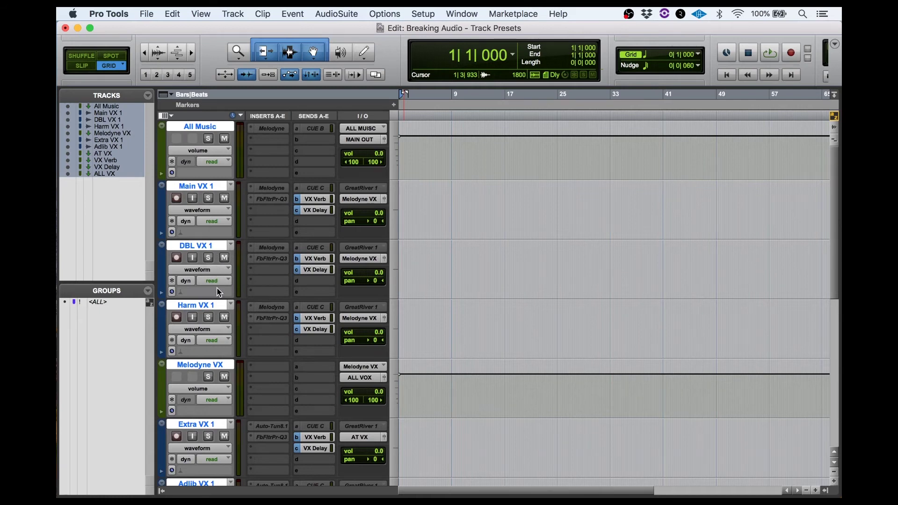
{"action": "scroll", "coordinate": [218, 293], "scroll_direction": "down", "scroll_amount": 2}
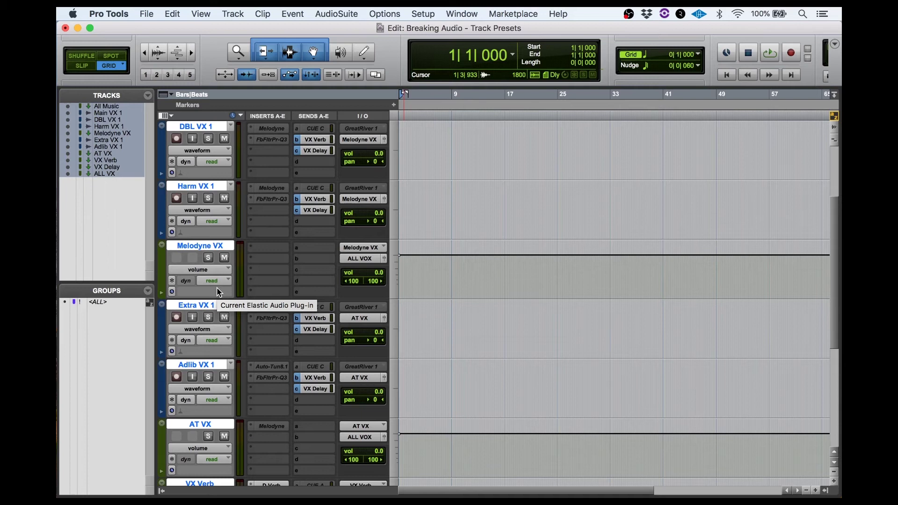
{"action": "scroll", "coordinate": [265, 294], "scroll_direction": "down", "scroll_amount": 2}
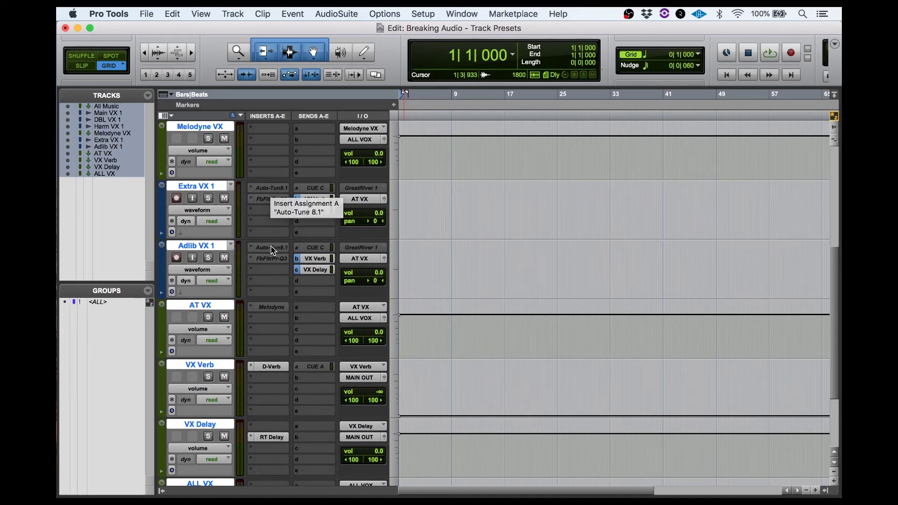
{"action": "scroll", "coordinate": [273, 251], "scroll_direction": "down", "scroll_amount": 5}
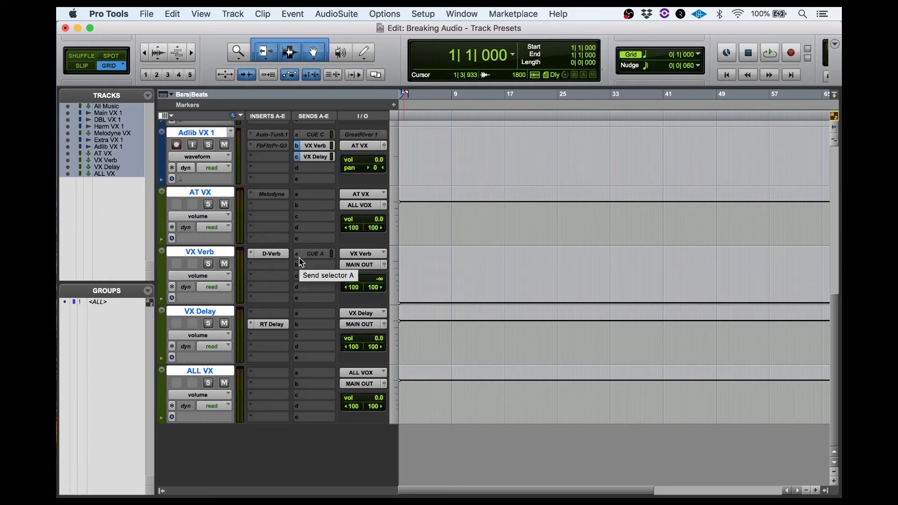
{"action": "scroll", "coordinate": [286, 279], "scroll_direction": "up", "scroll_amount": 10}
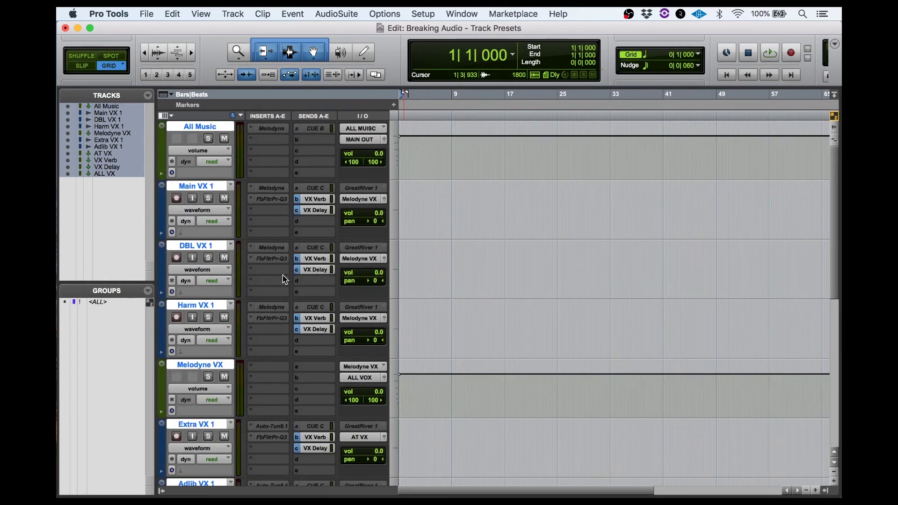
{"action": "scroll", "coordinate": [285, 280], "scroll_direction": "down", "scroll_amount": 8}
{"action": "scroll", "coordinate": [286, 279], "scroll_direction": "up", "scroll_amount": 8}
{"action": "scroll", "coordinate": [286, 280], "scroll_direction": "down", "scroll_amount": 8}
{"action": "scroll", "coordinate": [286, 279], "scroll_direction": "up", "scroll_amount": 8}
{"action": "scroll", "coordinate": [266, 271], "scroll_direction": "down", "scroll_amount": 8}
{"action": "scroll", "coordinate": [266, 270], "scroll_direction": "up", "scroll_amount": 8}
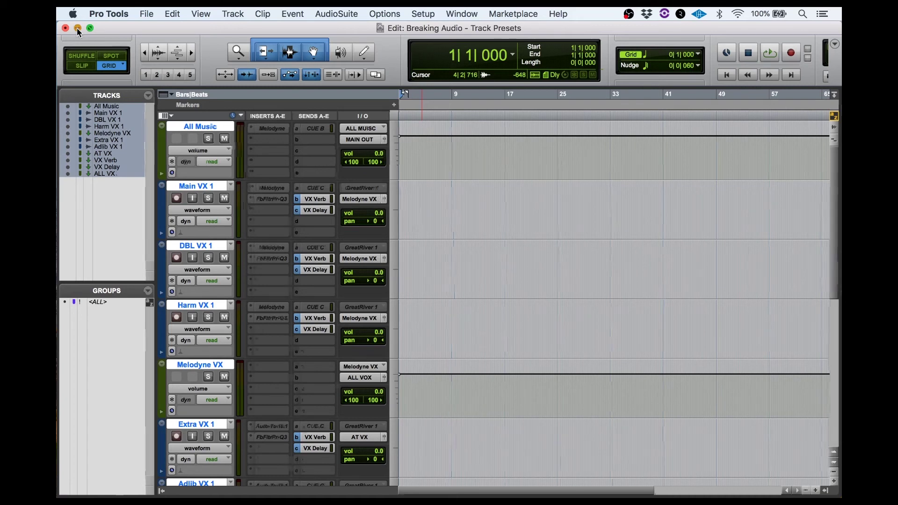
{"action": "left_click", "coordinate": [77, 27]}
Step: Switch to Ableton Live from the Dock and select the 1 MIDI track
{"action": "mouse_move", "coordinate": [335, 470]}
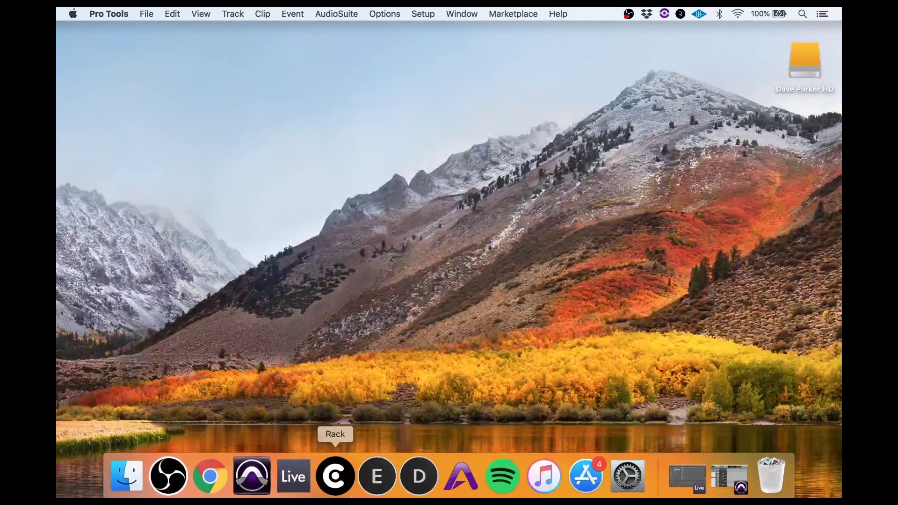
{"action": "left_click", "coordinate": [293, 473]}
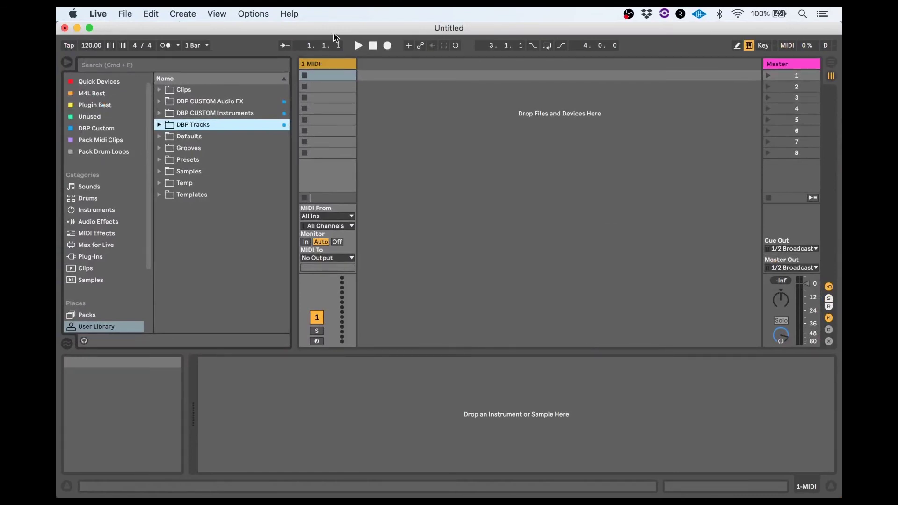
{"action": "left_click", "coordinate": [331, 63]}
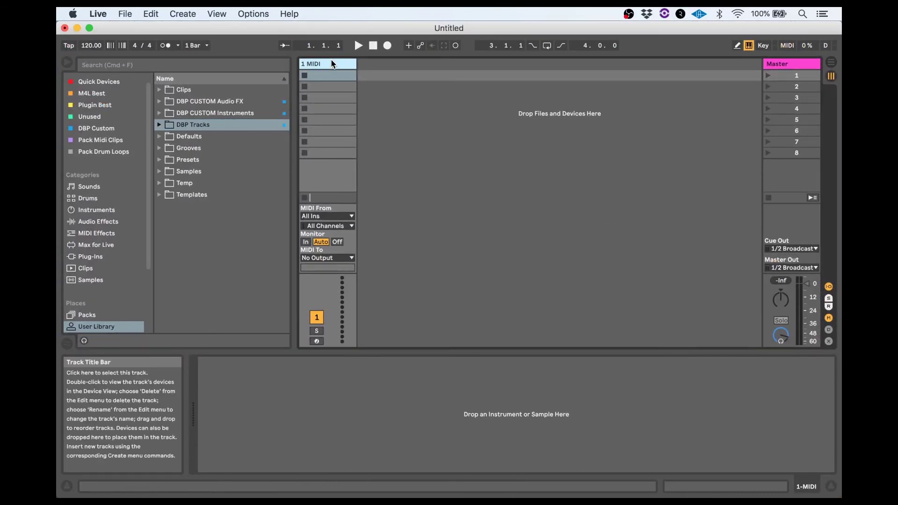
Step: Expand the DBP Tracks folder in the User Library and select Vocoder Basic.als
{"action": "left_click", "coordinate": [159, 125]}
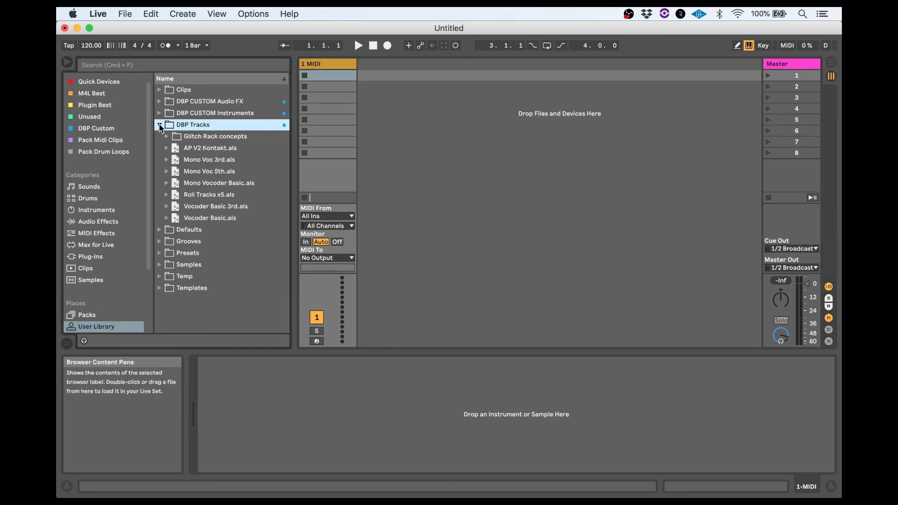
{"action": "left_click", "coordinate": [336, 67]}
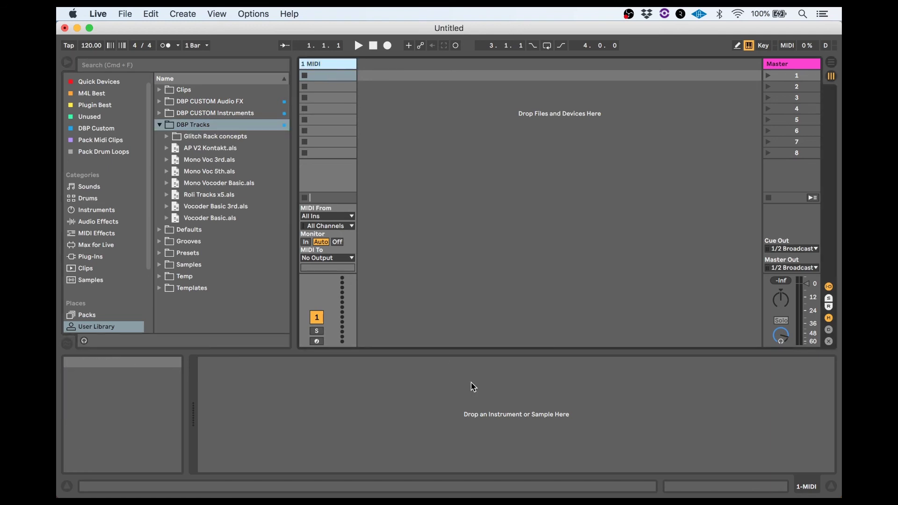
{"action": "mouse_move", "coordinate": [326, 69]}
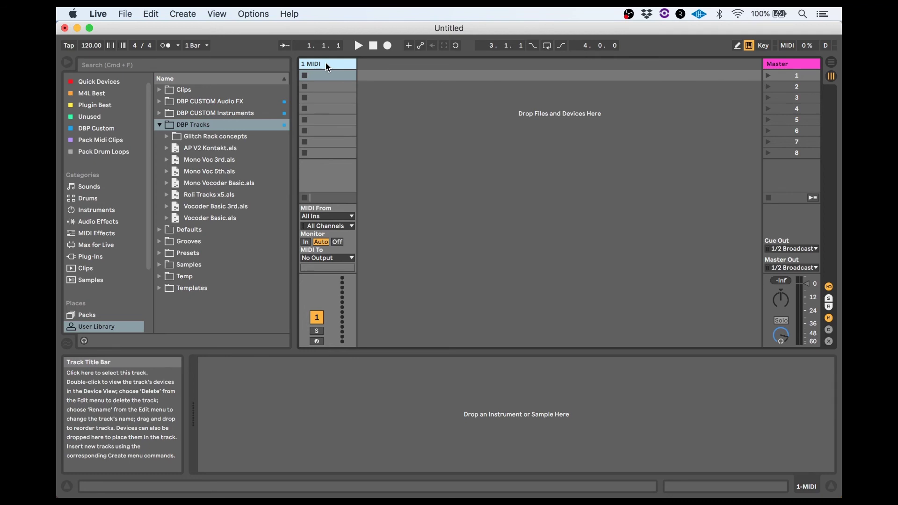
{"action": "mouse_move", "coordinate": [327, 67]}
{"action": "left_mouse_down"}
{"action": "mouse_move", "coordinate": [268, 154]}
{"action": "mouse_move", "coordinate": [222, 186]}
{"action": "mouse_move", "coordinate": [201, 136]}
{"action": "mouse_move", "coordinate": [345, 66]}
{"action": "left_mouse_up"}
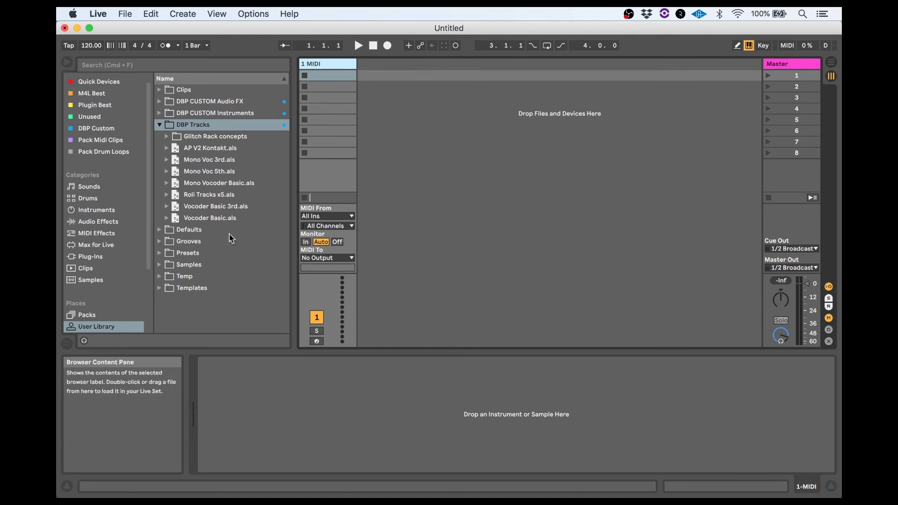
{"action": "left_click", "coordinate": [208, 221]}
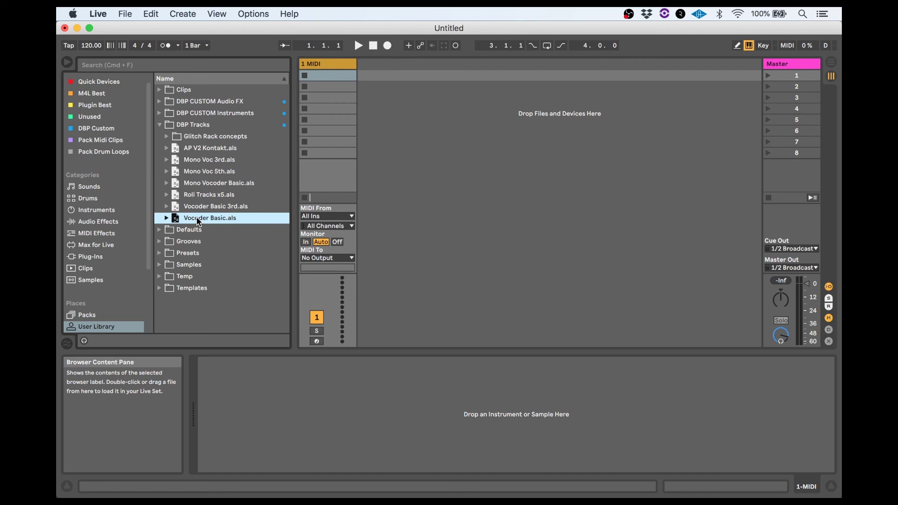
Step: Load Vocoder Basic.als into the set, delete the empty 1 MIDI track, and inspect the new tracks
{"action": "left_click_drag", "start_coordinate": [199, 221], "coordinate": [375, 62]}
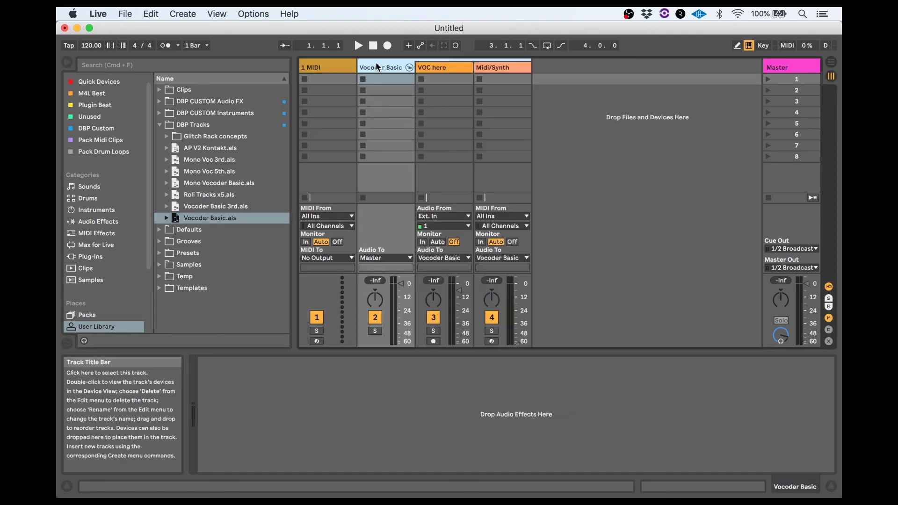
{"action": "left_click", "coordinate": [345, 69]}
{"action": "key", "text": "Delete"}
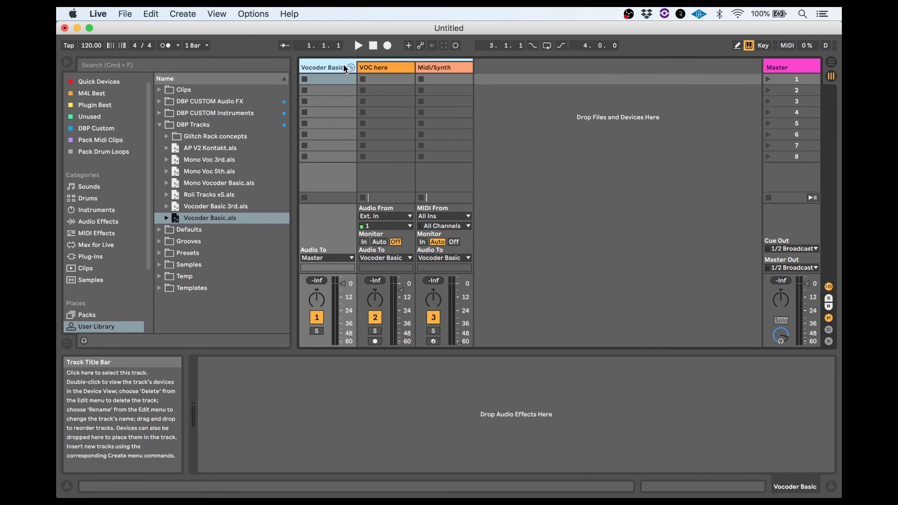
{"action": "left_click", "coordinate": [390, 67]}
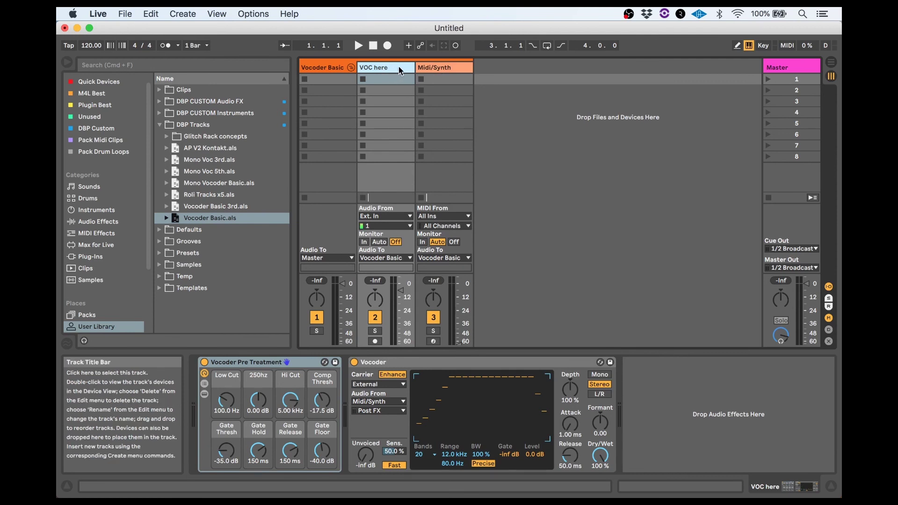
{"action": "left_click", "coordinate": [440, 70]}
{"action": "left_click", "coordinate": [336, 70]}
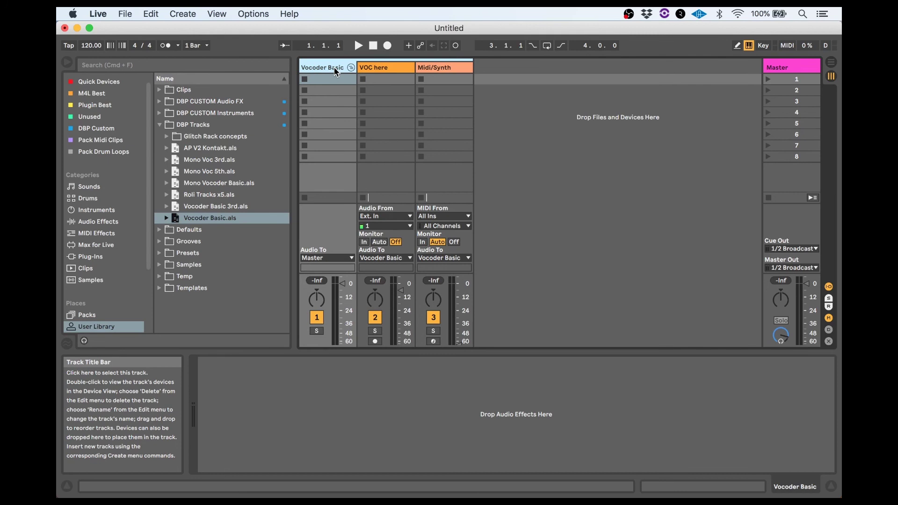
{"action": "left_click_drag", "start_coordinate": [336, 70], "coordinate": [233, 199]}
{"action": "left_click", "coordinate": [382, 66]}
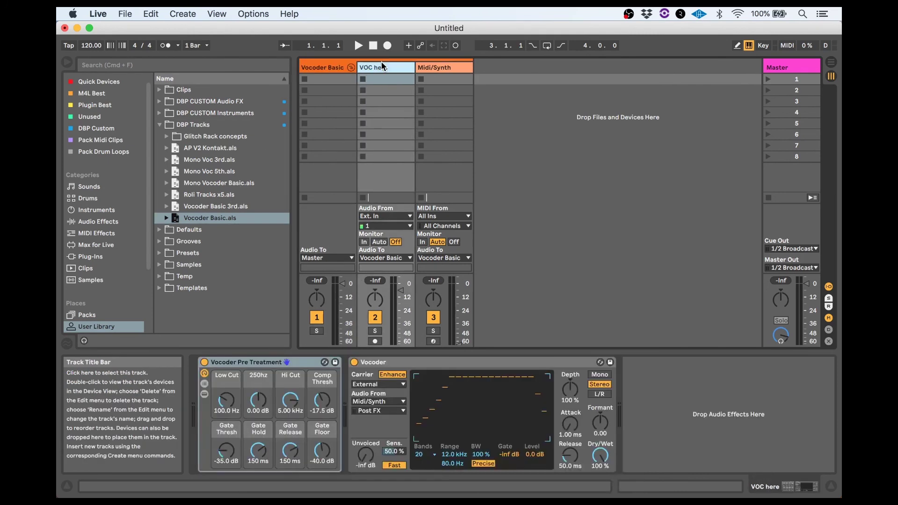
{"action": "mouse_move", "coordinate": [329, 69]}
{"action": "left_mouse_down"}
{"action": "mouse_move", "coordinate": [215, 196]}
{"action": "mouse_move", "coordinate": [315, 87]}
{"action": "mouse_move", "coordinate": [347, 71]}
{"action": "left_mouse_up"}
{"action": "left_click", "coordinate": [395, 71]}
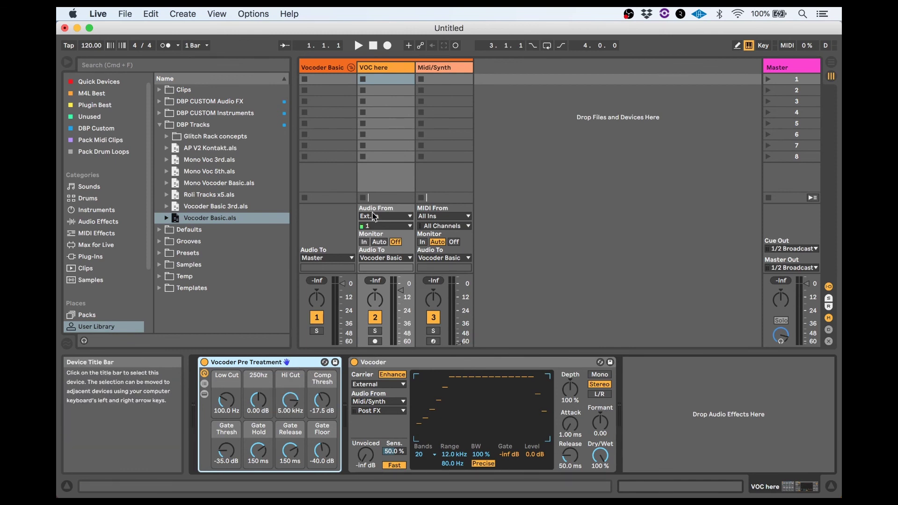
{"action": "left_click", "coordinate": [446, 70]}
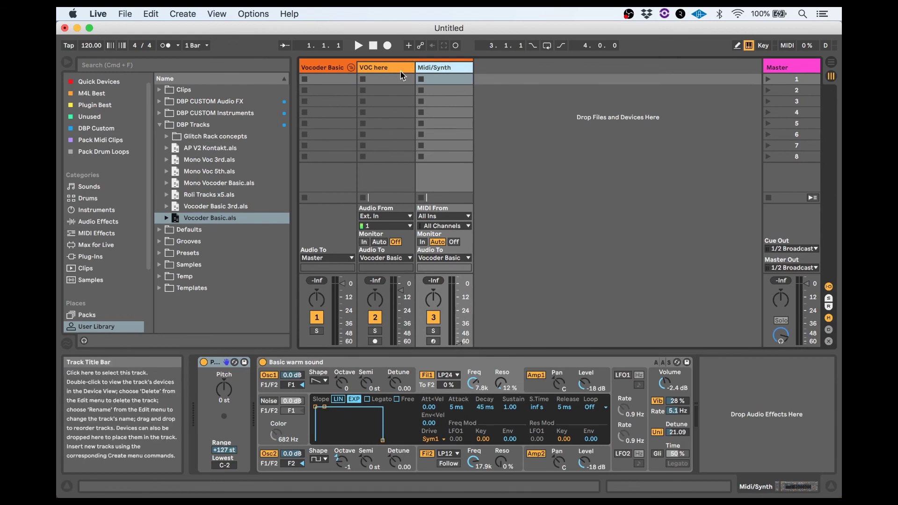
{"action": "left_click", "coordinate": [401, 71]}
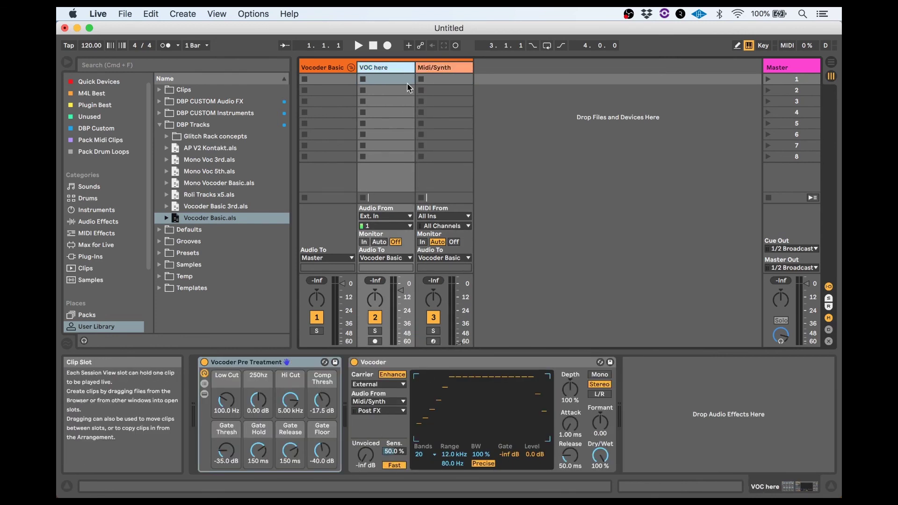
{"action": "left_click", "coordinate": [331, 69]}
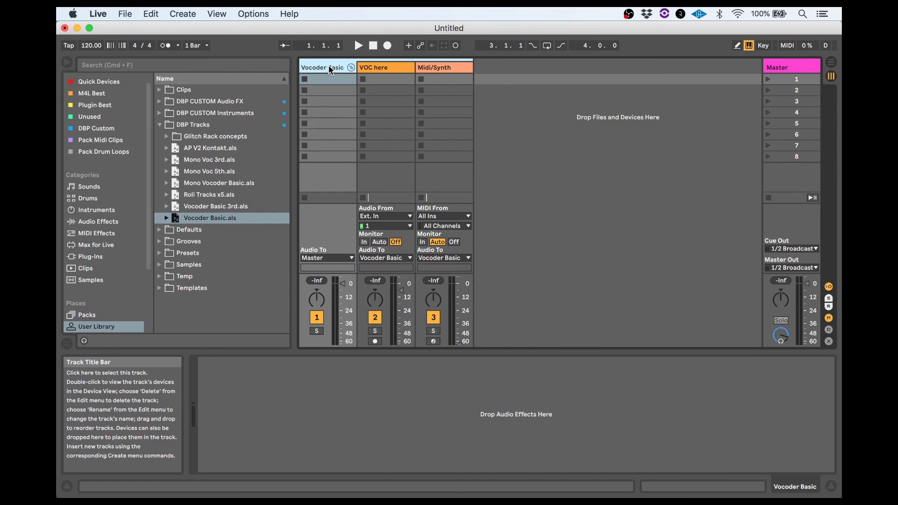